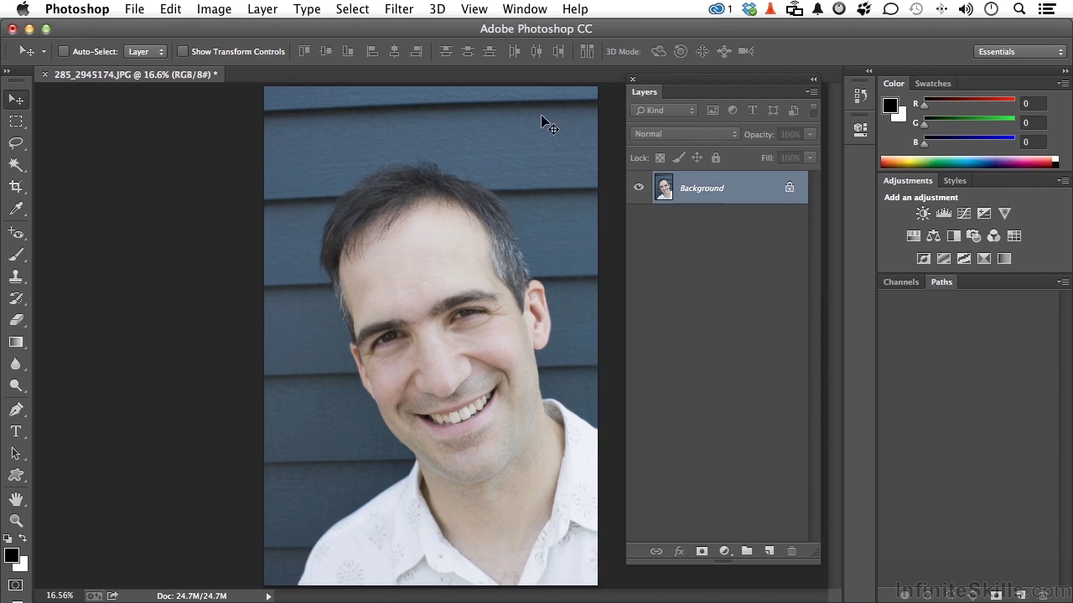
Step: Convert the Background layer for Smart Filters into smart object Layer 0, then bring up the Sharpen filters
{"action": "left_click", "coordinate": [399, 9]}
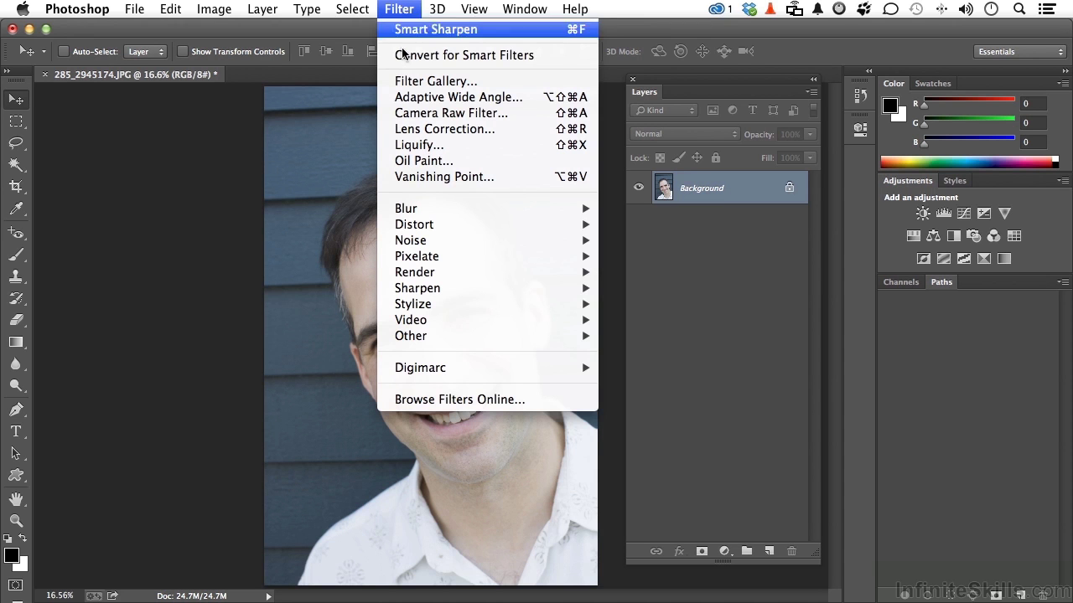
{"action": "left_click", "coordinate": [513, 55]}
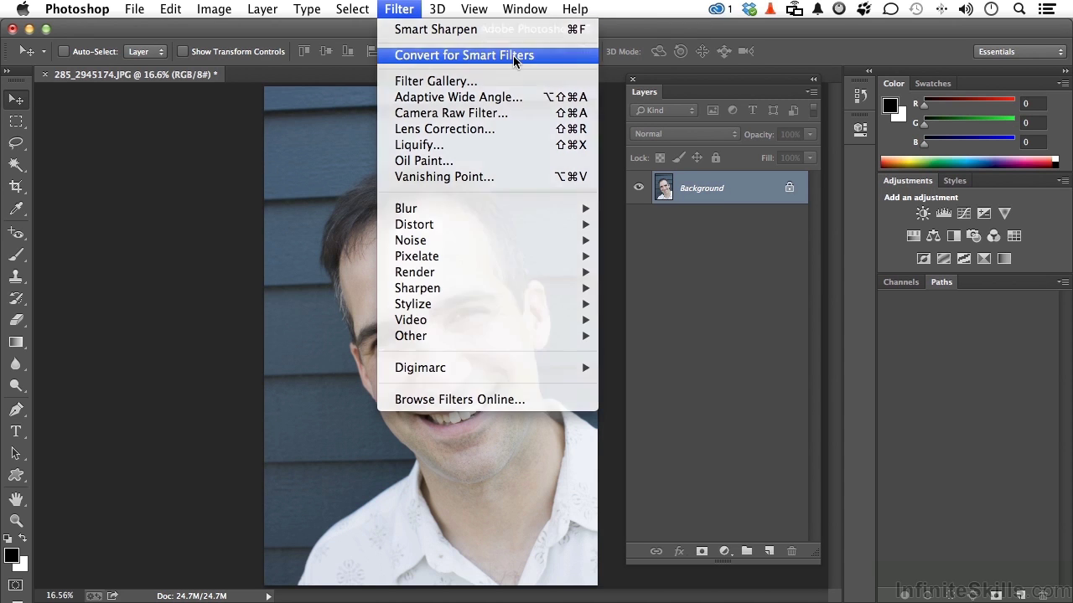
{"action": "left_click", "coordinate": [406, 10]}
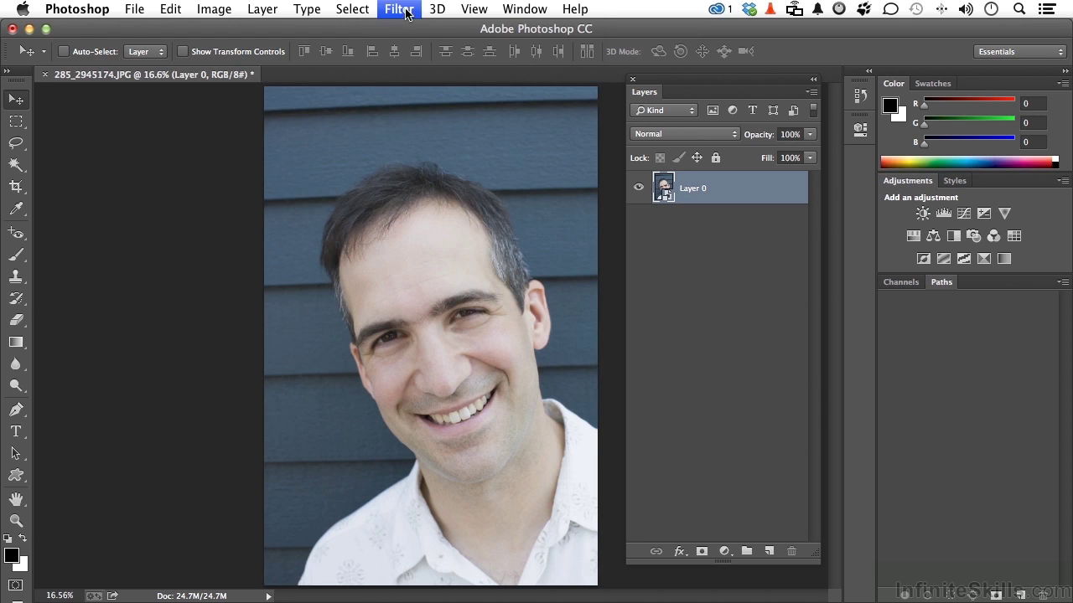
{"action": "mouse_move", "coordinate": [431, 289]}
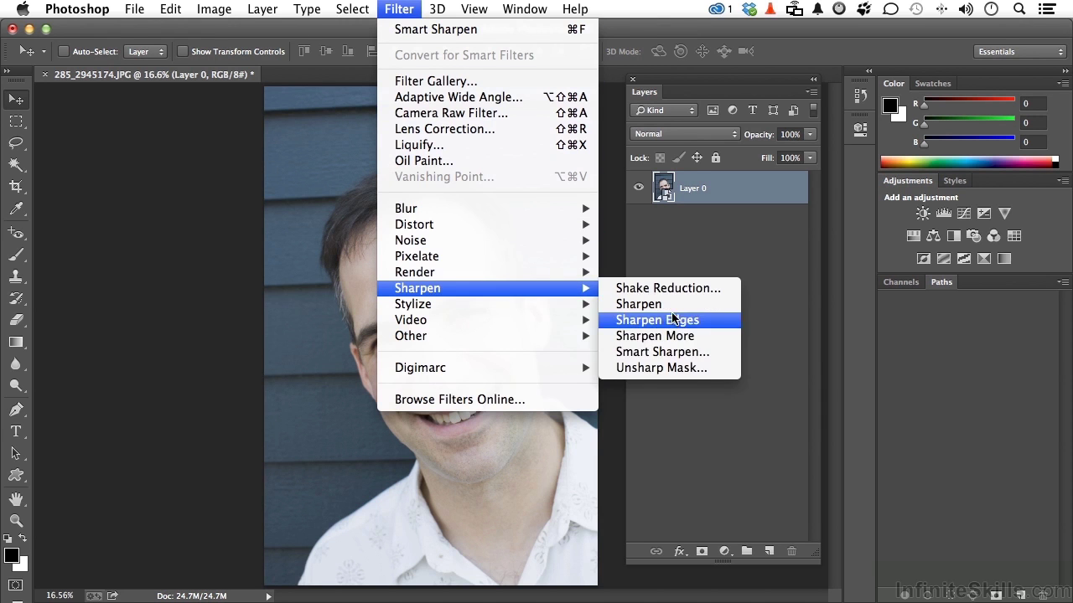
Step: Open Unsharp Mask, move its dialog off the face, and set the preview to 25% on the right eye
{"action": "left_click", "coordinate": [671, 369]}
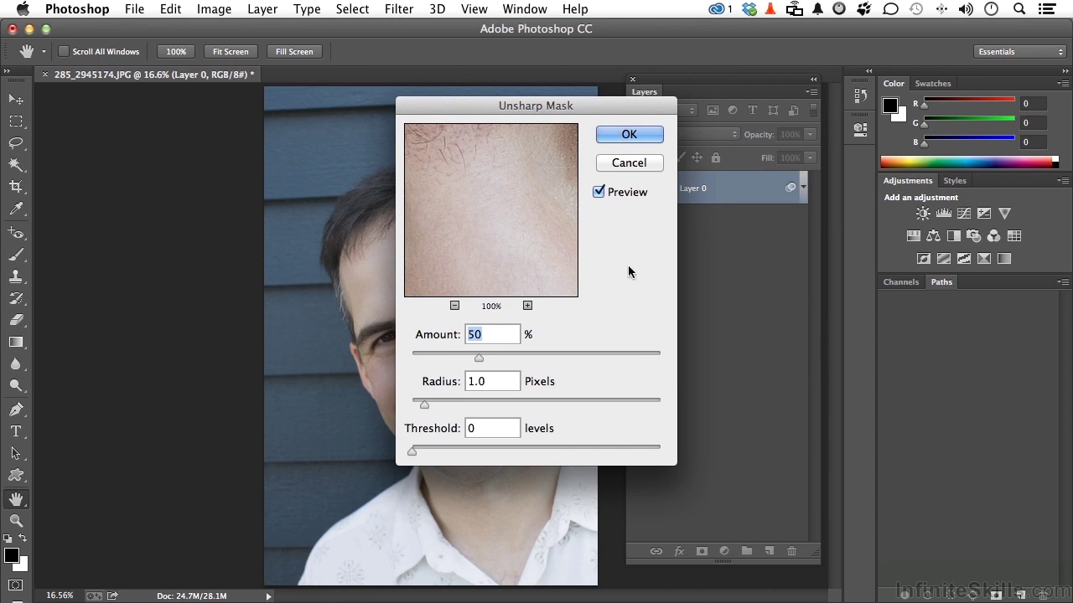
{"action": "left_click_drag", "start_coordinate": [545, 113], "coordinate": [696, 142]}
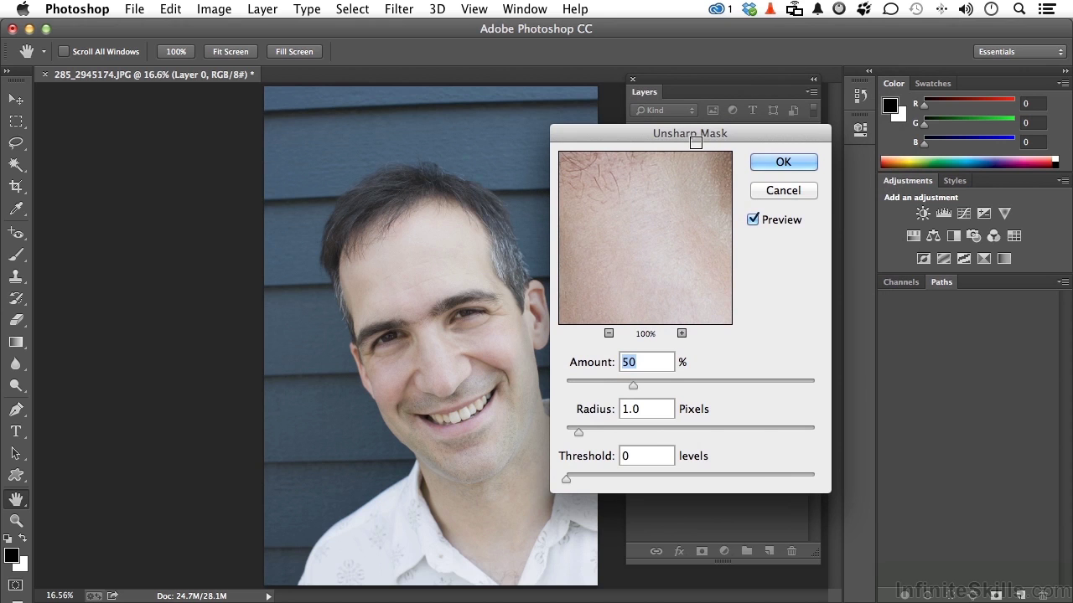
{"action": "left_click", "coordinate": [608, 334]}
{"action": "left_click", "coordinate": [608, 333]}
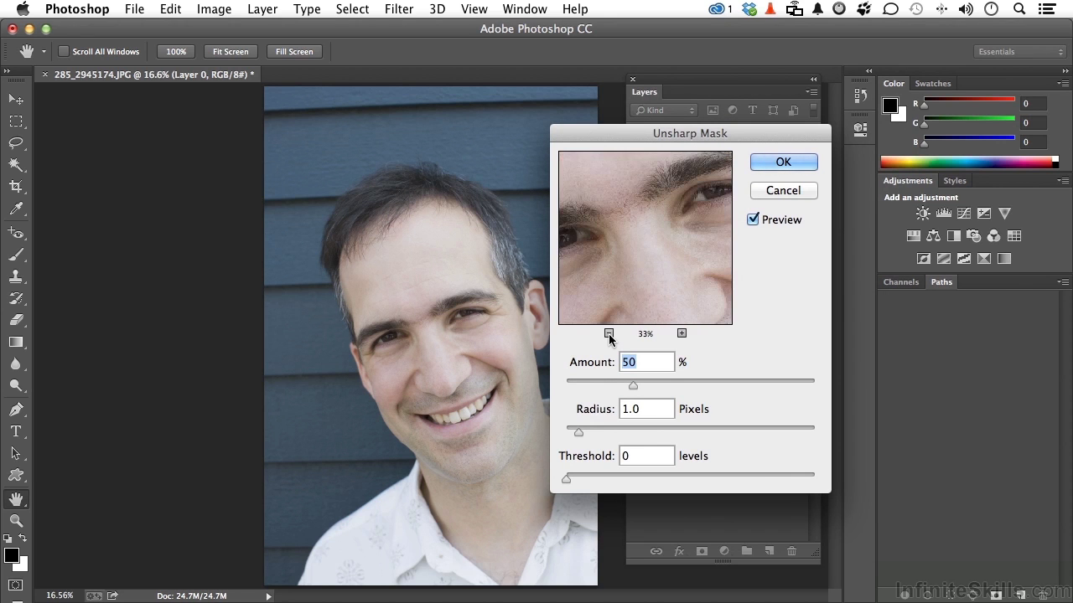
{"action": "left_click", "coordinate": [608, 333]}
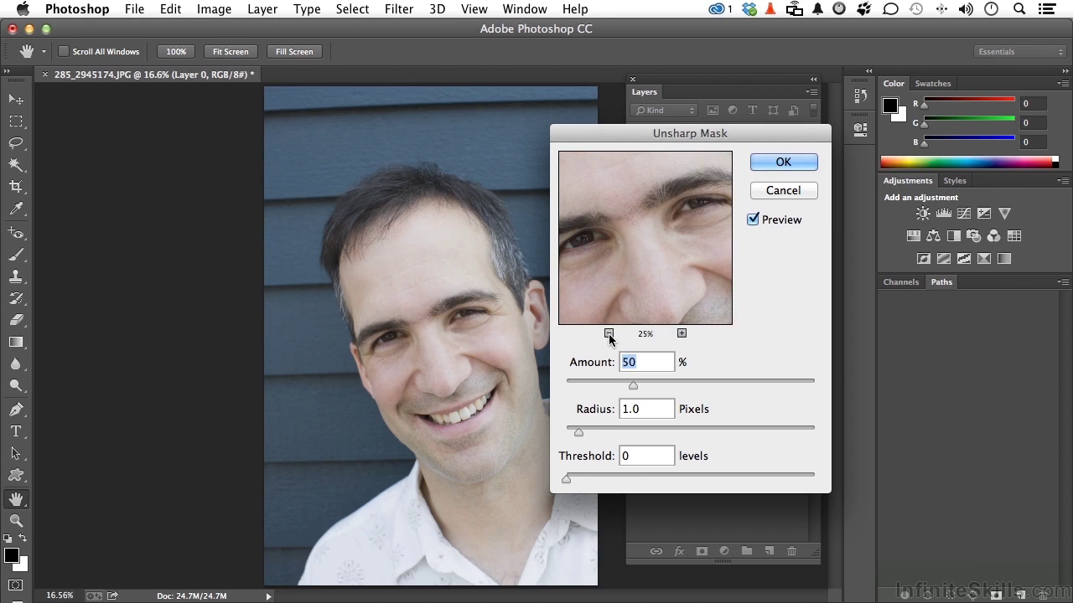
{"action": "left_click", "coordinate": [468, 318]}
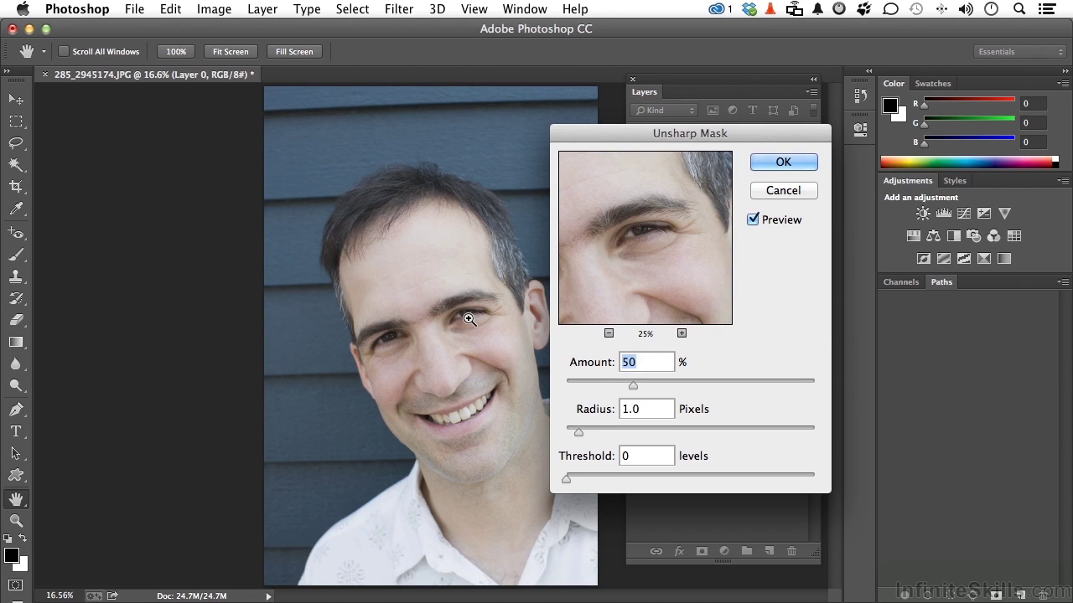
Step: Zoom the photo to 33.3% around the eye and show the ear area in the preview
{"action": "left_click", "coordinate": [468, 319], "text": "super"}
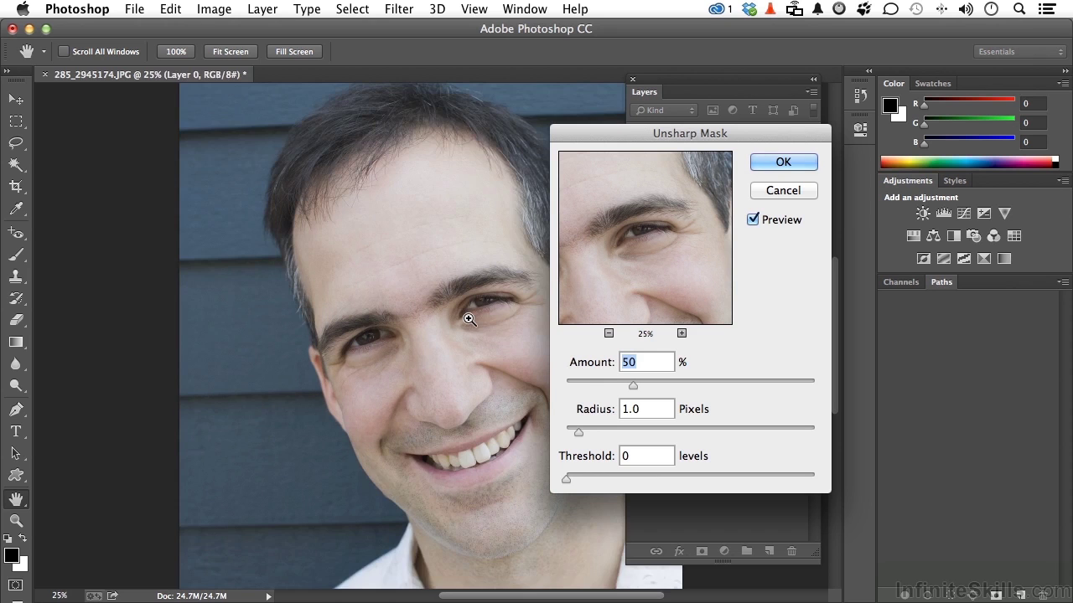
{"action": "left_click", "coordinate": [468, 318], "text": "super"}
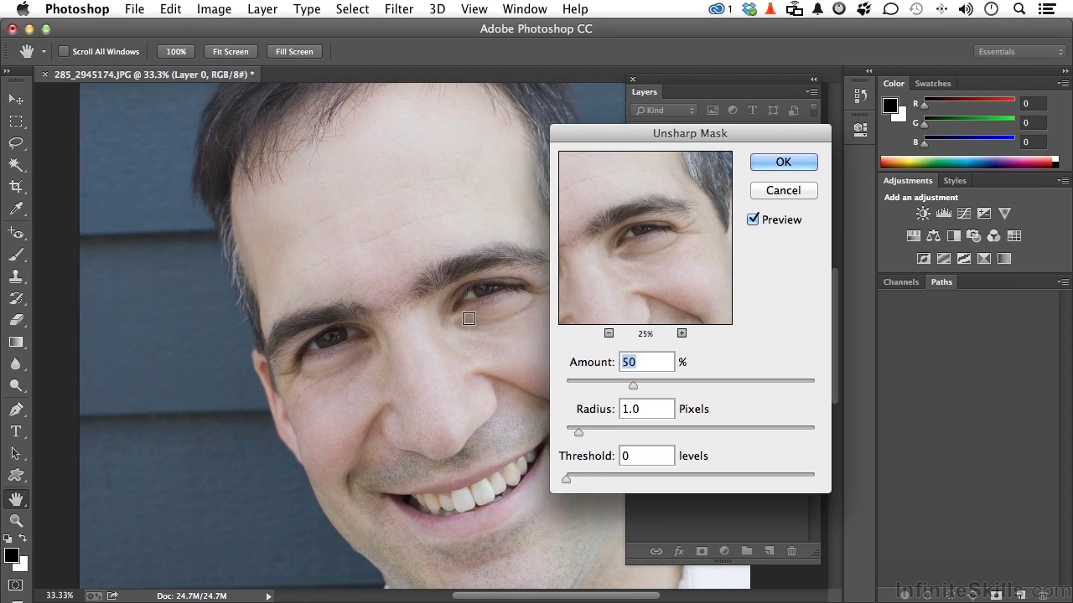
{"action": "scroll", "coordinate": [468, 319], "scroll_direction": "right", "scroll_amount": 5}
{"action": "left_click", "coordinate": [535, 305]}
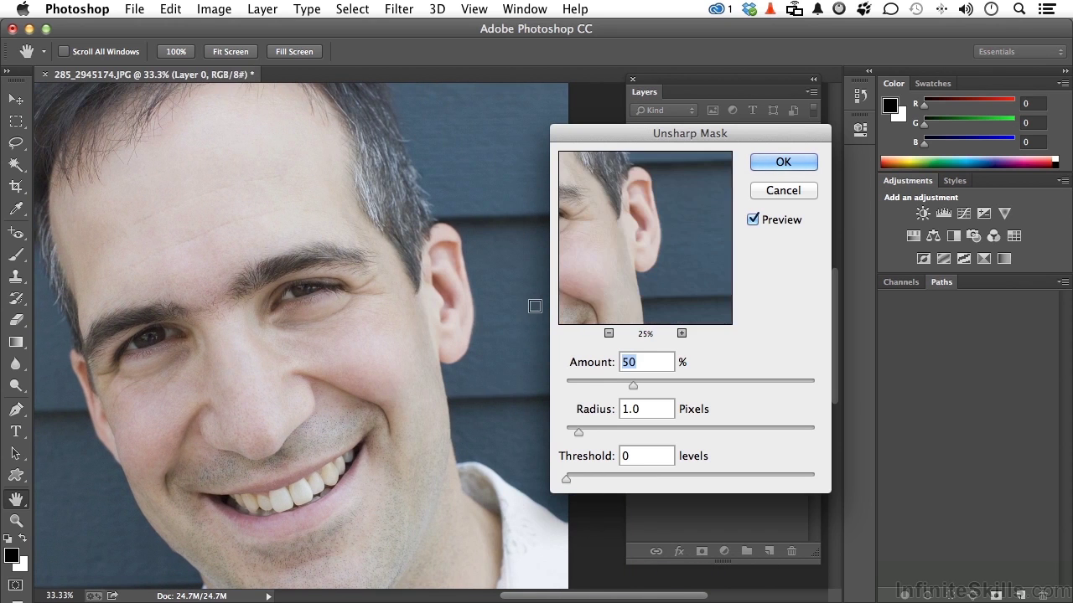
Step: Pan the Unsharp Mask preview thumbnail back to the eyes
{"action": "left_click_drag", "start_coordinate": [618, 258], "coordinate": [781, 257]}
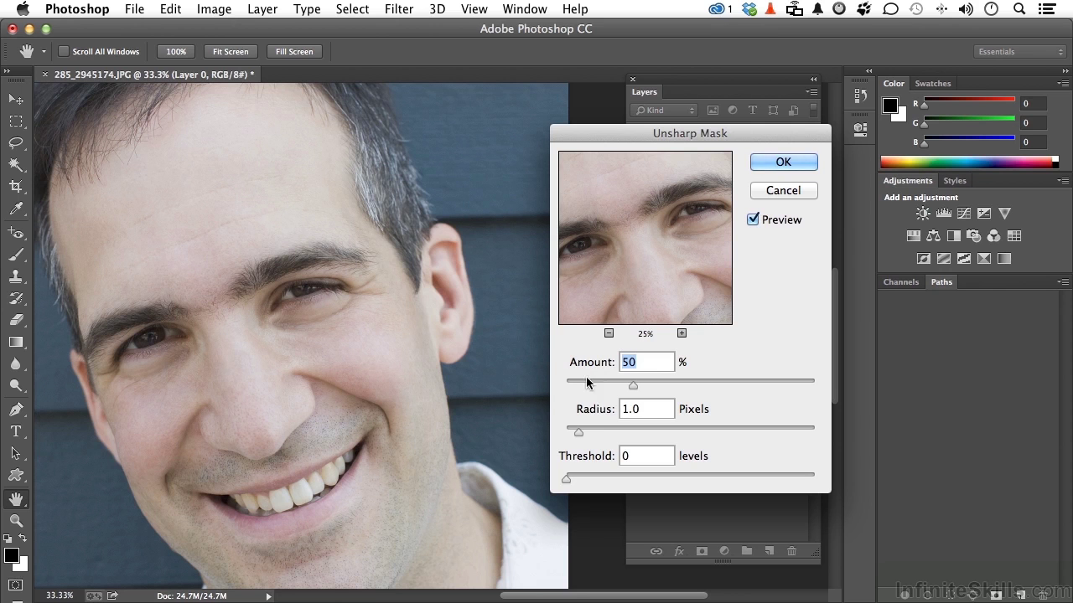
Step: Try Amount 500% and Threshold 255, then settle on Amount 53%, Radius 7.6 pixels, Threshold 0
{"action": "left_click_drag", "start_coordinate": [631, 384], "coordinate": [818, 387]}
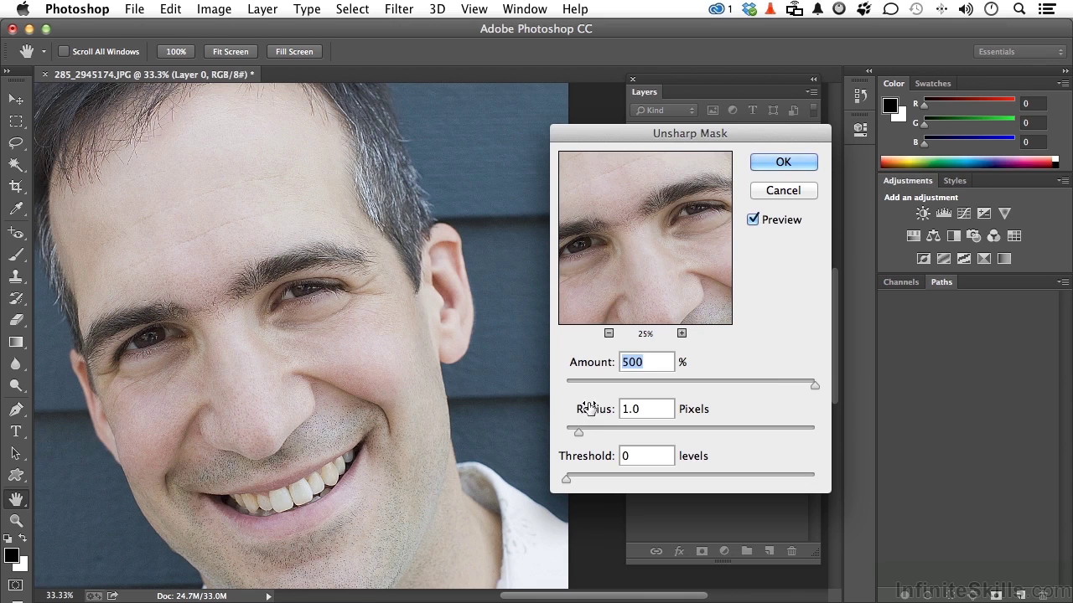
{"action": "left_click_drag", "start_coordinate": [578, 433], "coordinate": [650, 434]}
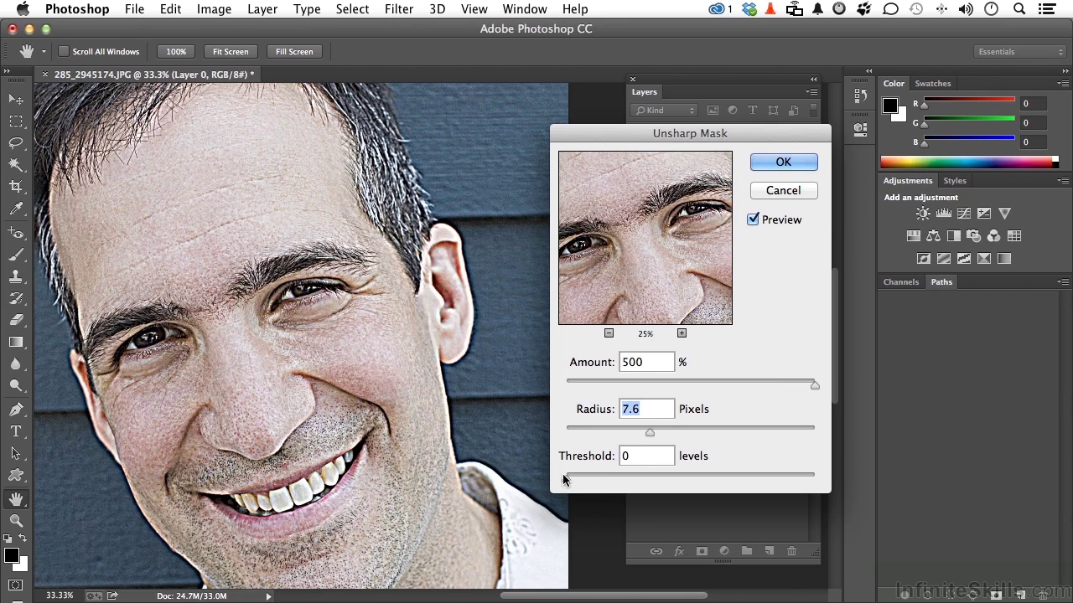
{"action": "left_click_drag", "start_coordinate": [564, 476], "coordinate": [814, 478]}
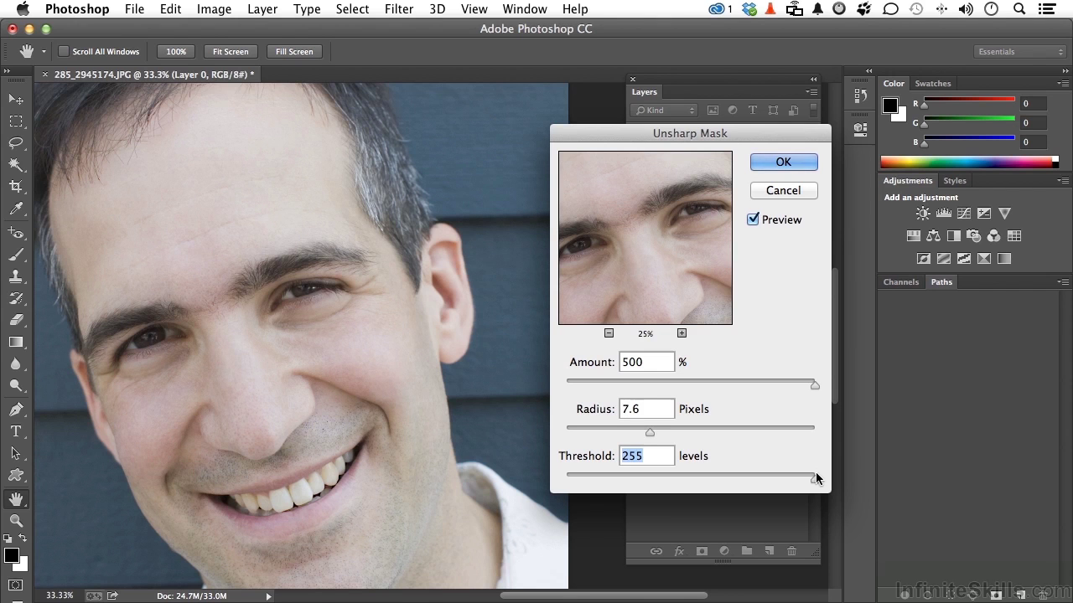
{"action": "left_click_drag", "start_coordinate": [814, 478], "coordinate": [555, 473]}
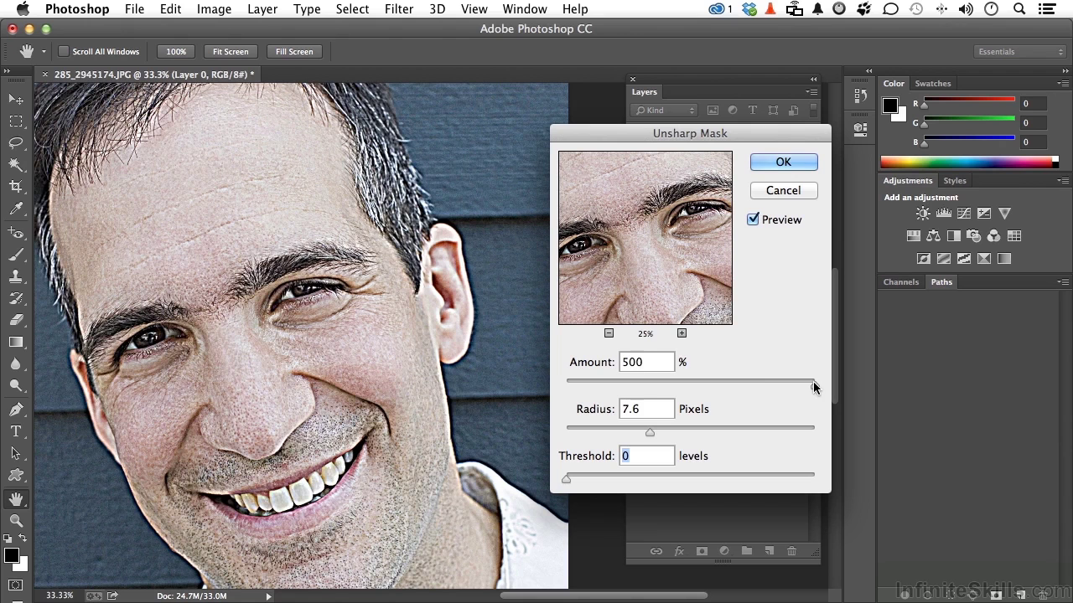
{"action": "left_click_drag", "start_coordinate": [813, 386], "coordinate": [639, 380]}
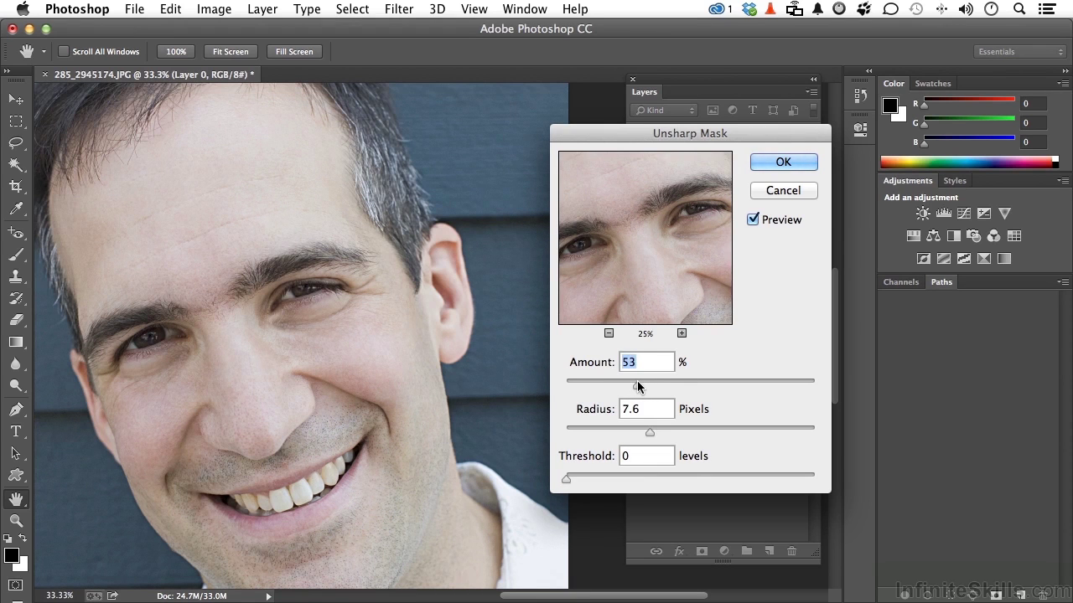
Step: Set Amount 71% and Radius 2.6 pixels, toggling Preview to compare before and after
{"action": "left_click_drag", "start_coordinate": [651, 382], "coordinate": [659, 382]}
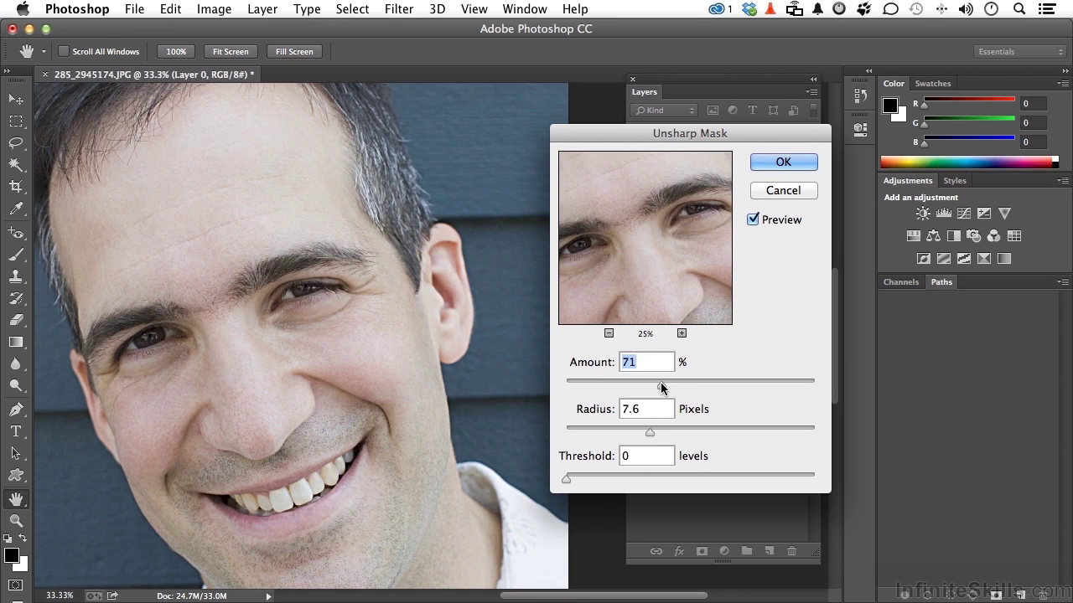
{"action": "left_click_drag", "start_coordinate": [649, 432], "coordinate": [600, 434]}
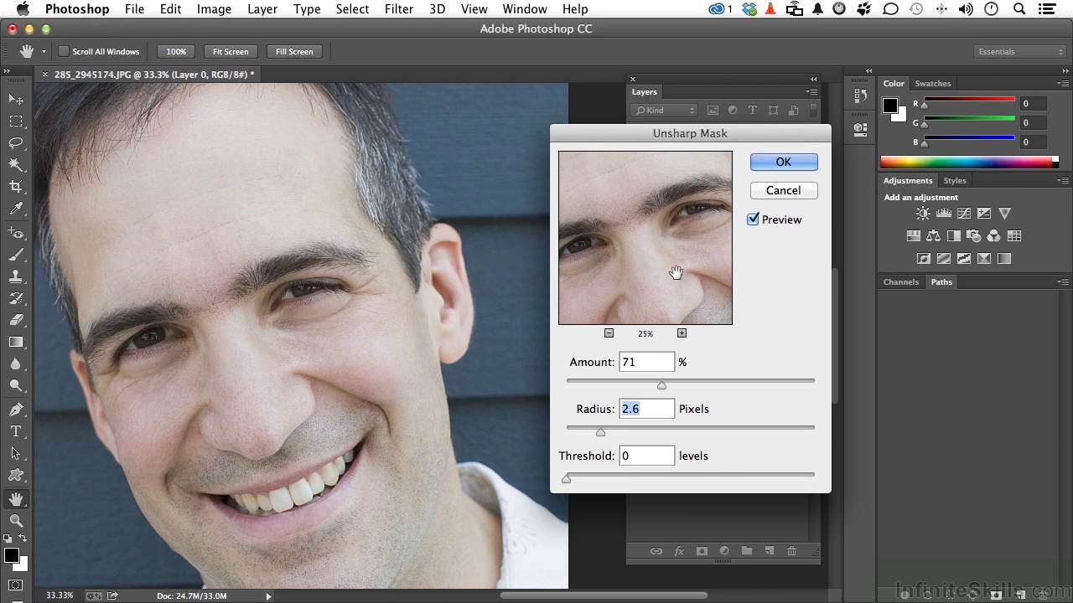
{"action": "left_click", "coordinate": [760, 220]}
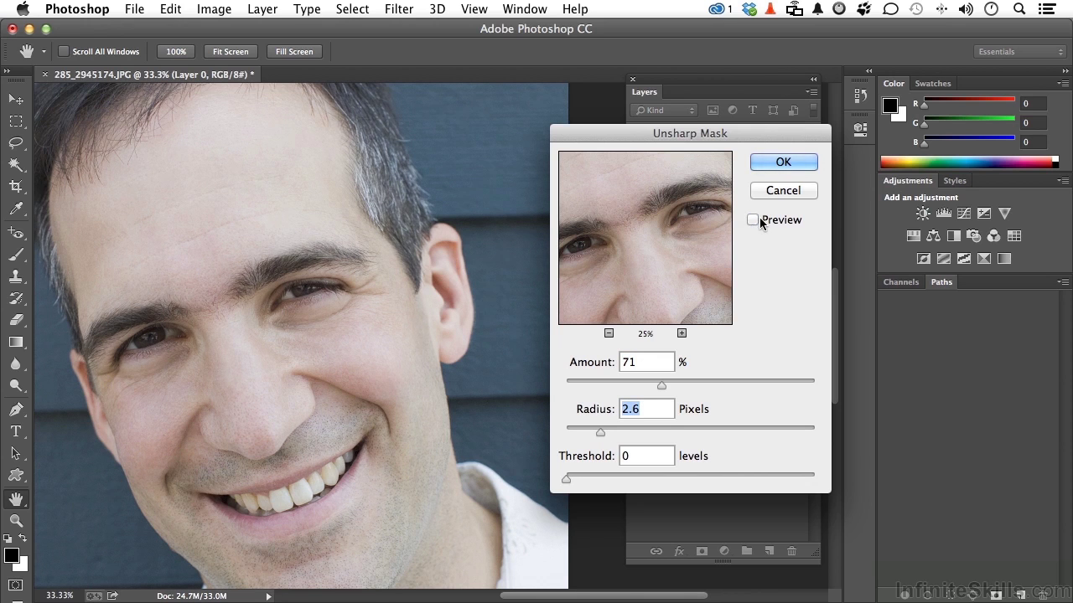
{"action": "left_click", "coordinate": [759, 218]}
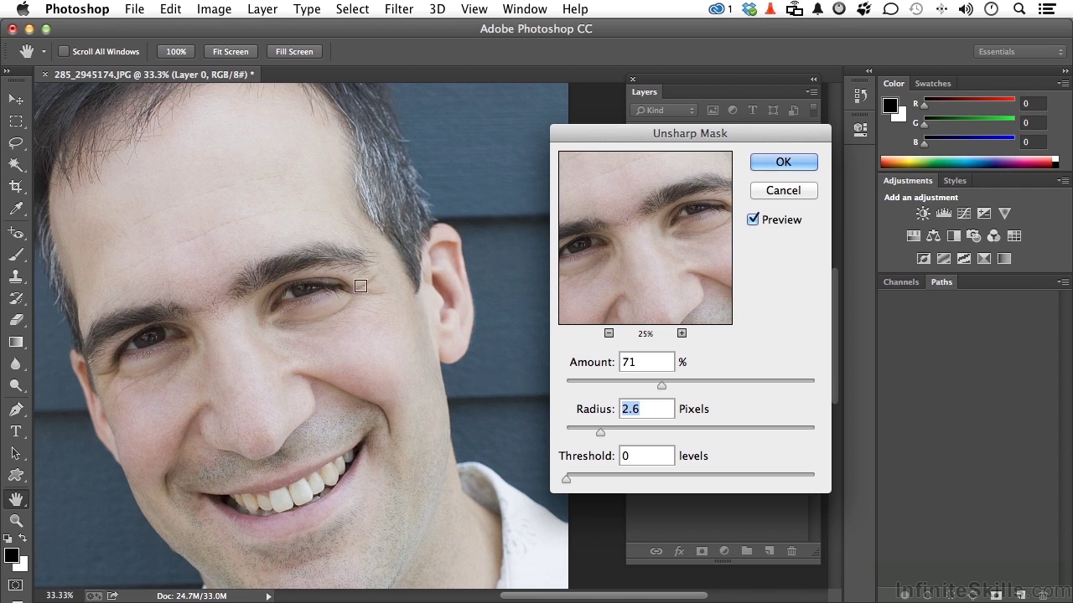
{"action": "left_click", "coordinate": [752, 219]}
{"action": "left_click", "coordinate": [751, 219]}
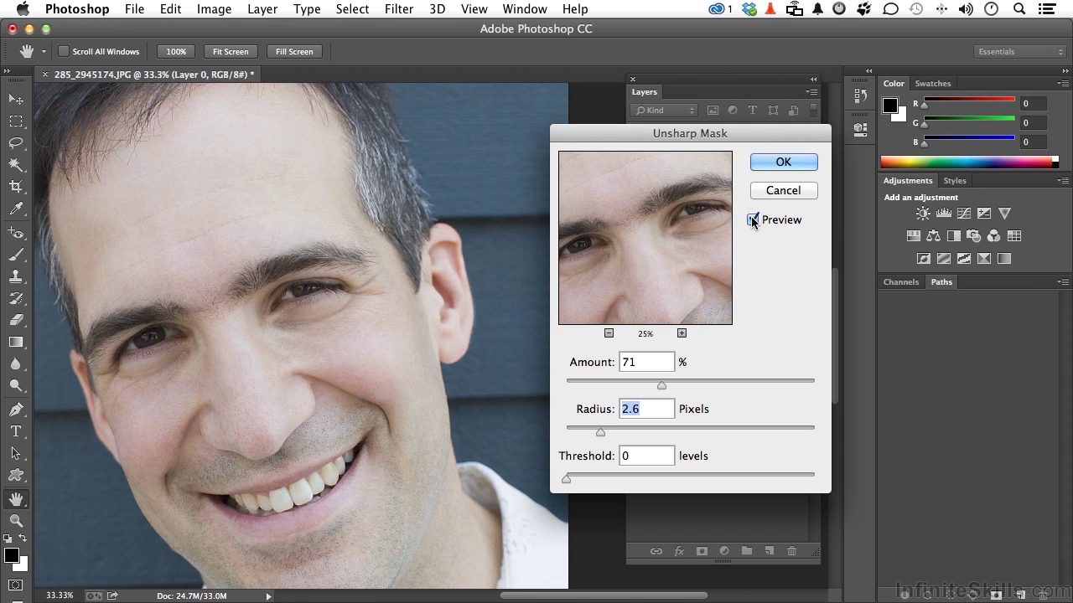
Step: Raise Threshold to 2 levels and toggle Preview again to compare the result
{"action": "left_click", "coordinate": [567, 480]}
{"action": "left_click_drag", "start_coordinate": [567, 481], "coordinate": [569, 481]}
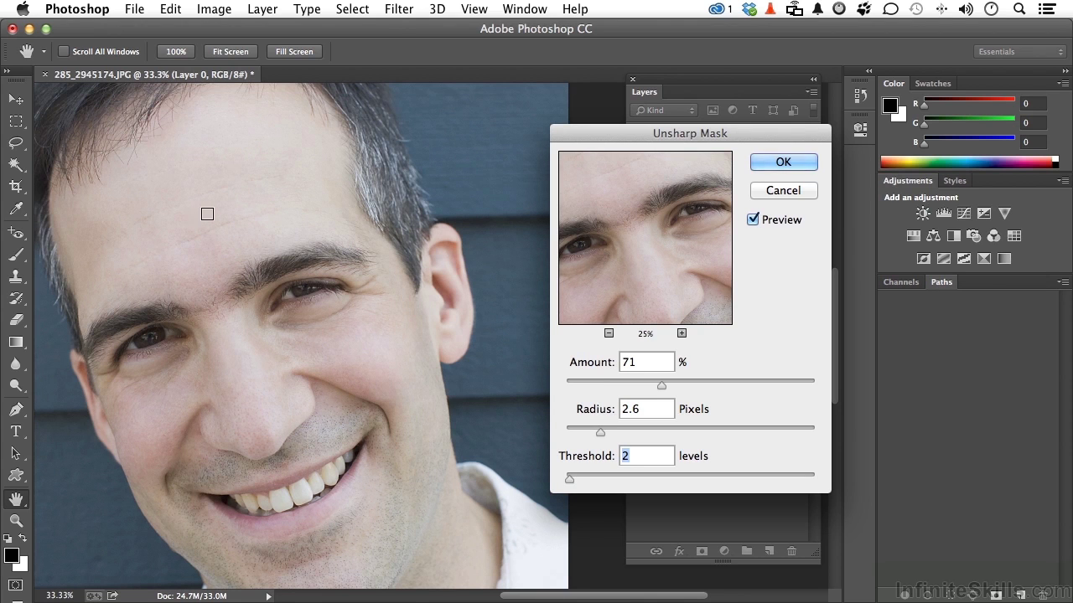
{"action": "left_click", "coordinate": [753, 220]}
{"action": "left_click", "coordinate": [754, 219]}
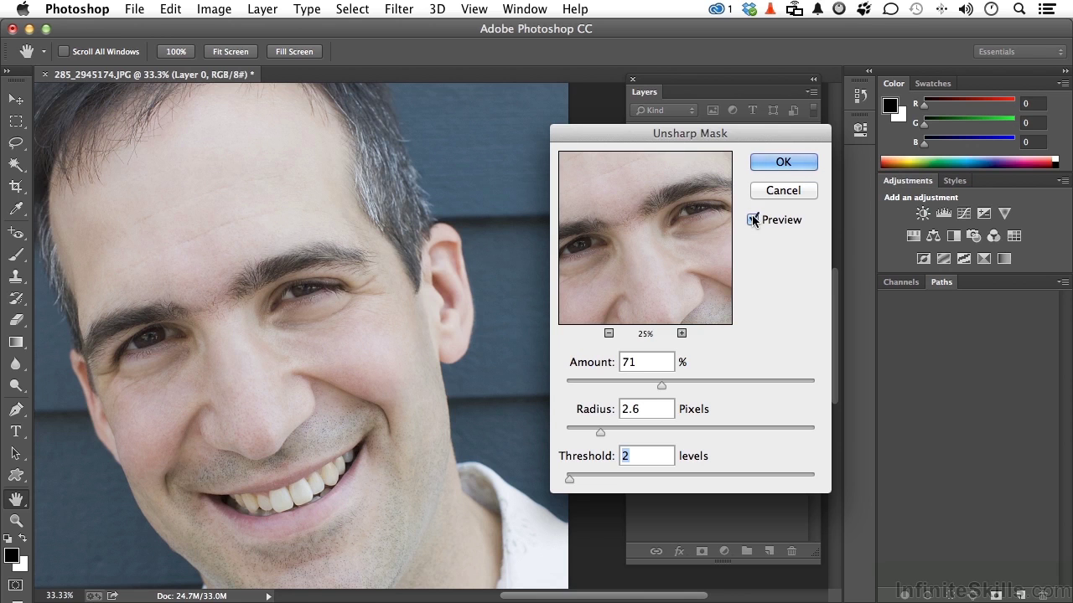
Step: Apply the Unsharp Mask smart filter, then add a second copy with the same settings via the last-filter command
{"action": "left_click", "coordinate": [771, 162]}
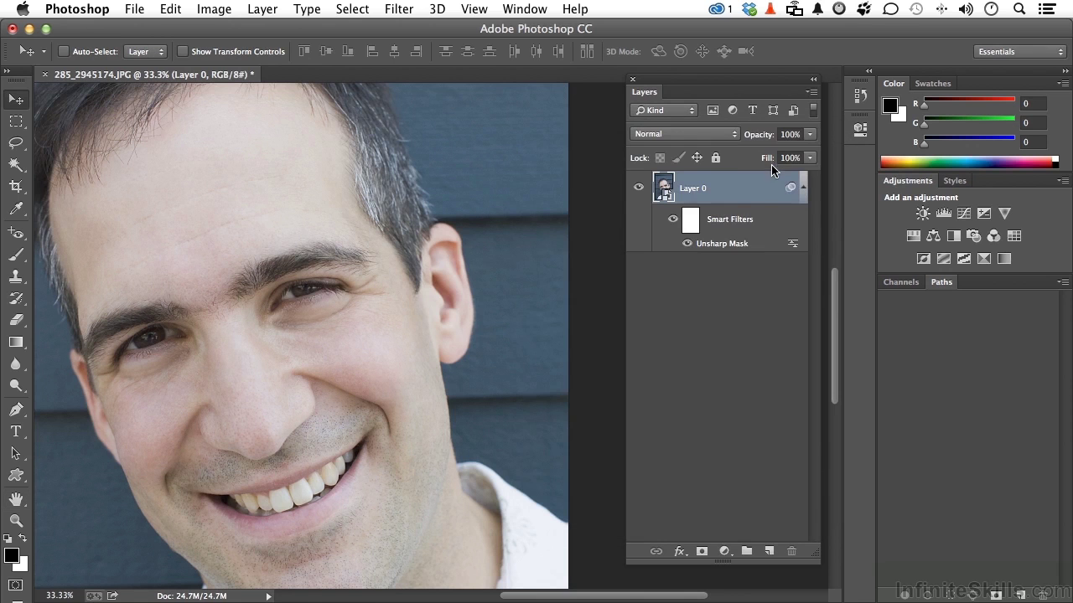
{"action": "left_click", "coordinate": [398, 9]}
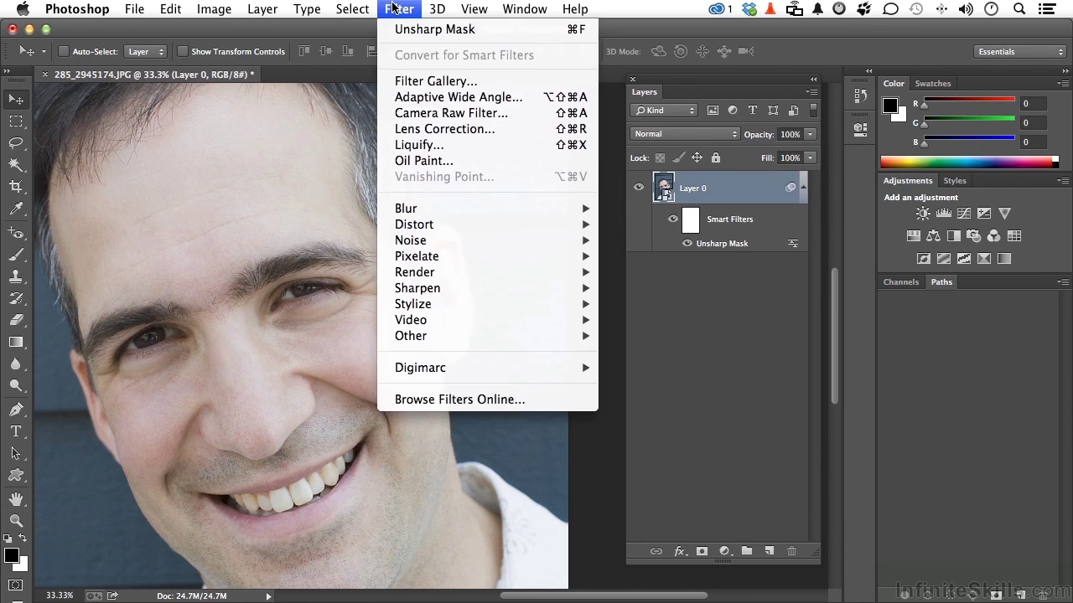
{"action": "left_click", "coordinate": [399, 31]}
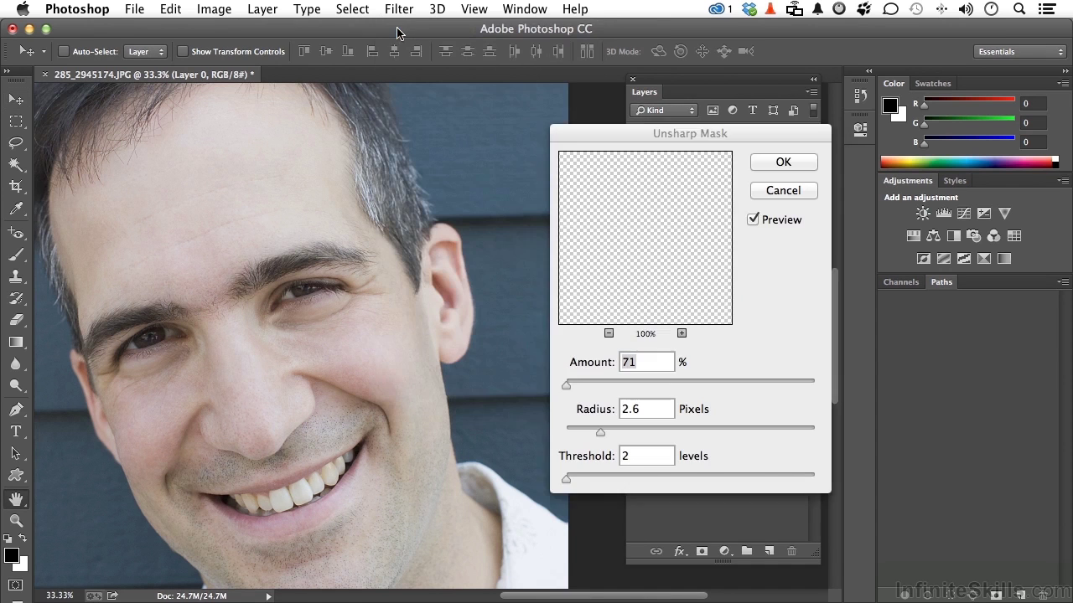
{"action": "left_click", "coordinate": [782, 164]}
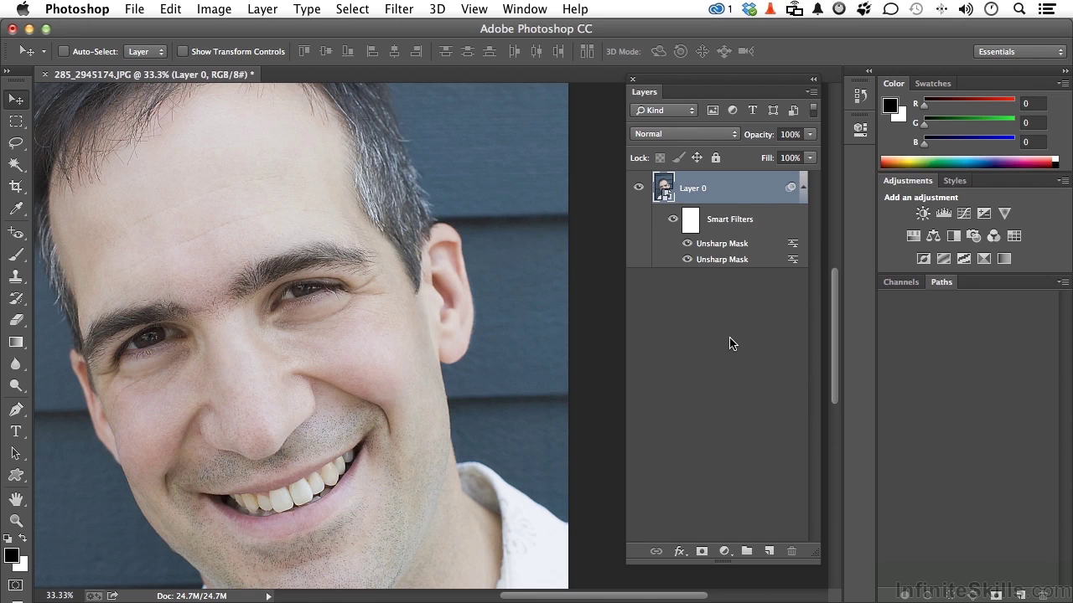
{"action": "left_click", "coordinate": [673, 219]}
{"action": "left_click", "coordinate": [672, 220]}
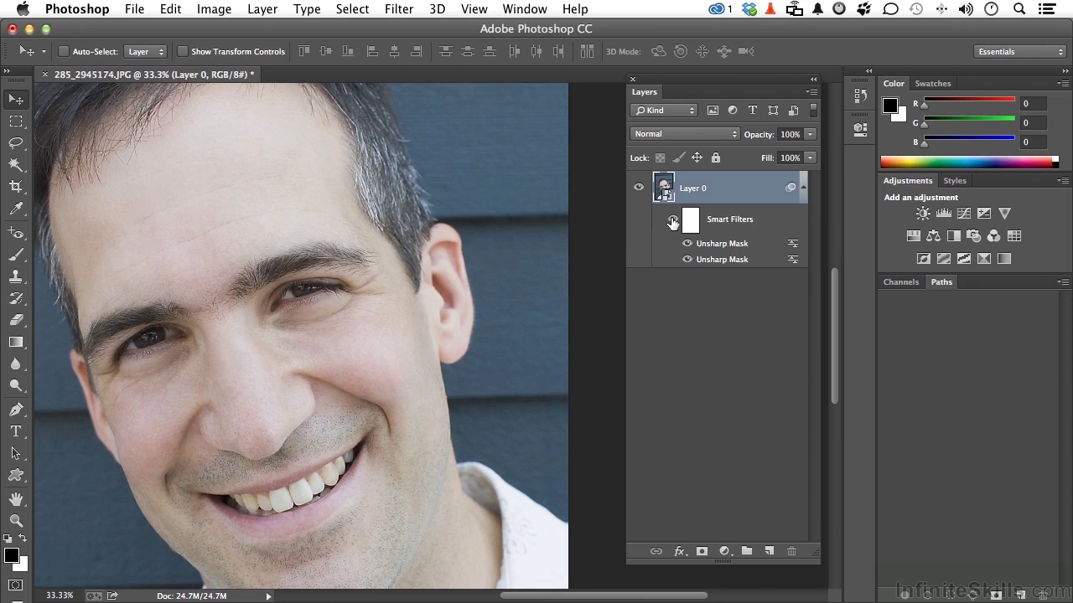